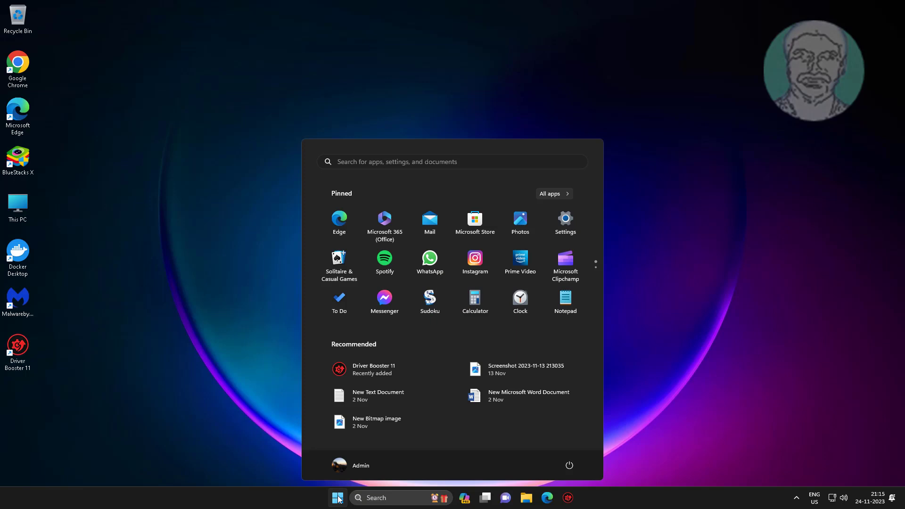
# In the Windows search permissions, turn off cloud content search for the work or school account.
pyautogui.click(562, 221)
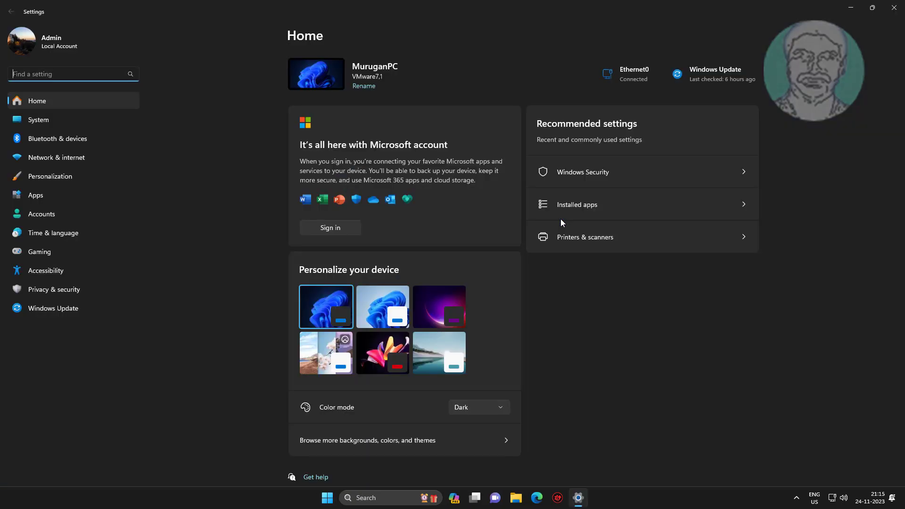
pyautogui.click(57, 293)
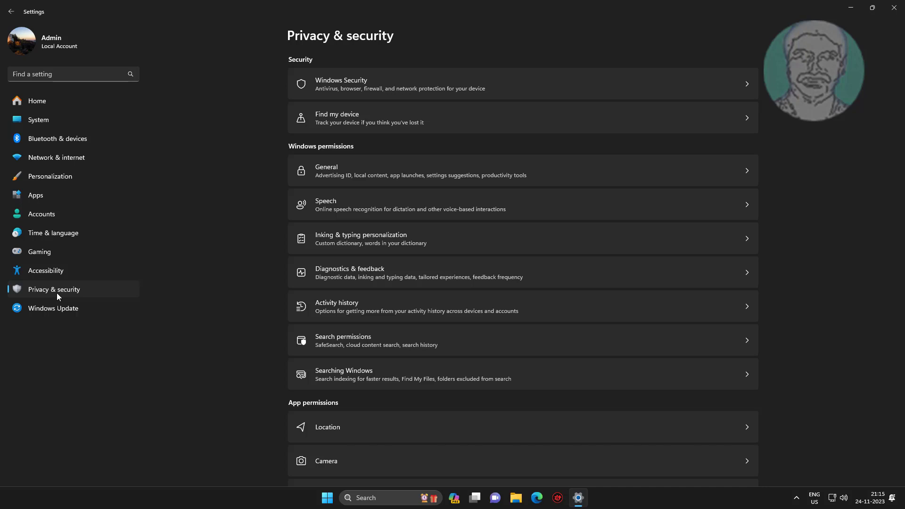
pyautogui.click(353, 339)
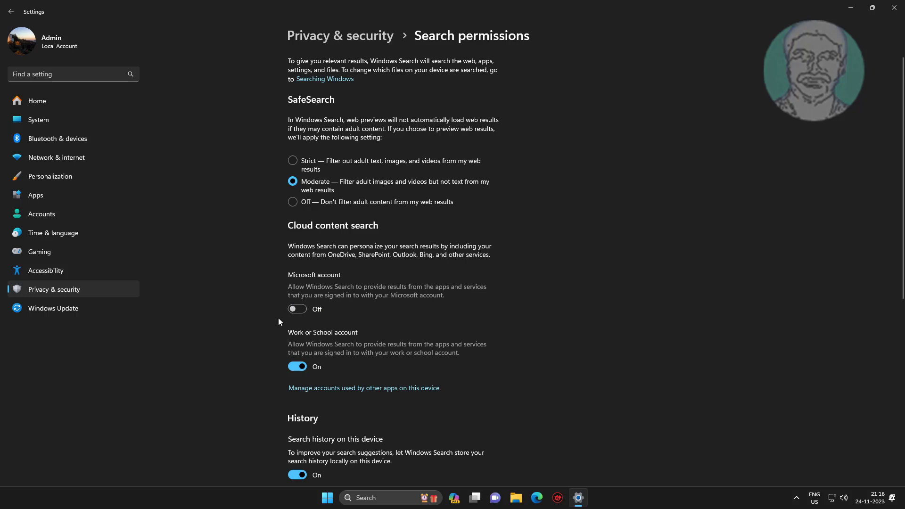
pyautogui.click(299, 369)
# Turn off search highlights in the search permissions.
pyautogui.scroll(-5, 474, 379)
pyautogui.scroll(-2, 474, 381)
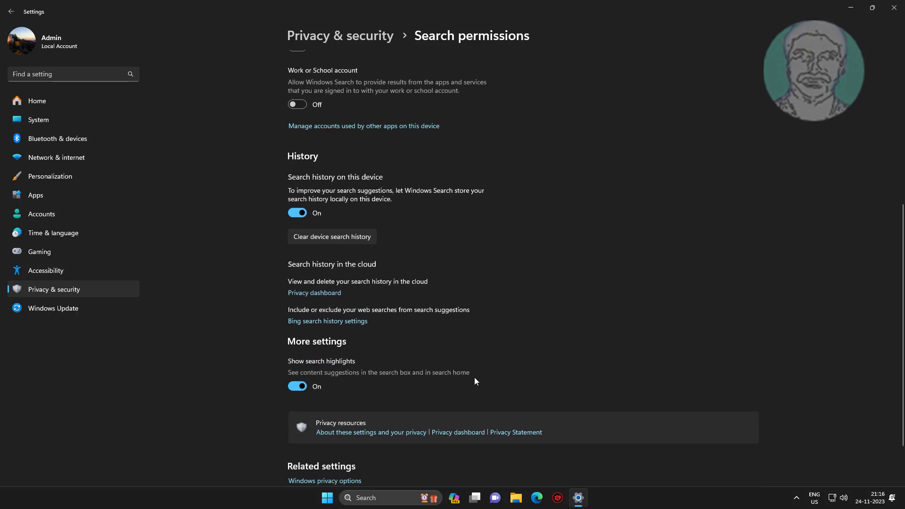
pyautogui.scroll(-2, 475, 380)
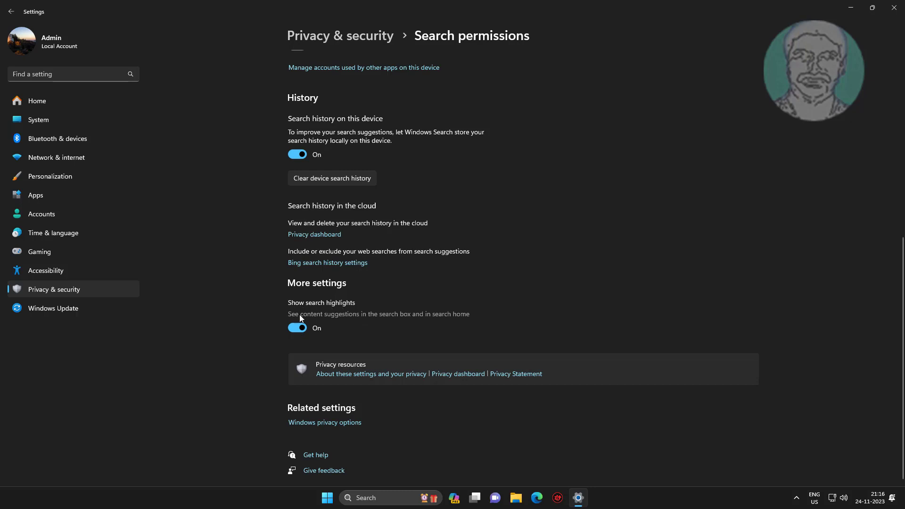
pyautogui.click(294, 329)
# In the Windows privacy options, turn off advertising ID personalized ads, app launch tracking and suggested content in Settings, and close the window.
pyautogui.click(325, 424)
pyautogui.click(734, 69)
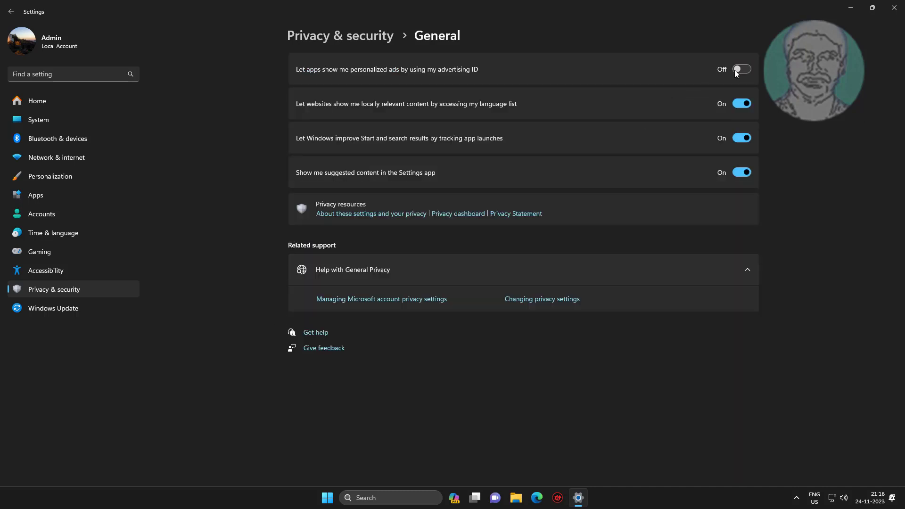
pyautogui.click(737, 138)
pyautogui.click(741, 172)
pyautogui.click(894, 8)
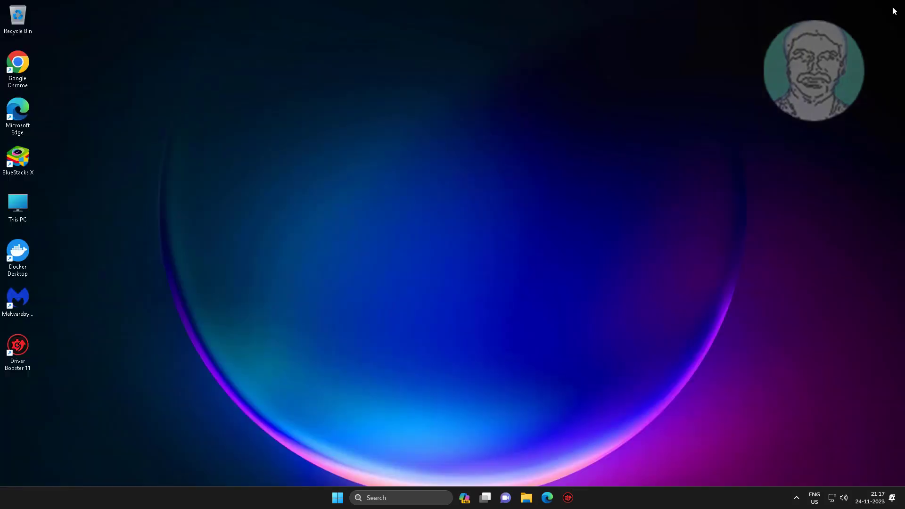
pyautogui.click(360, 498)
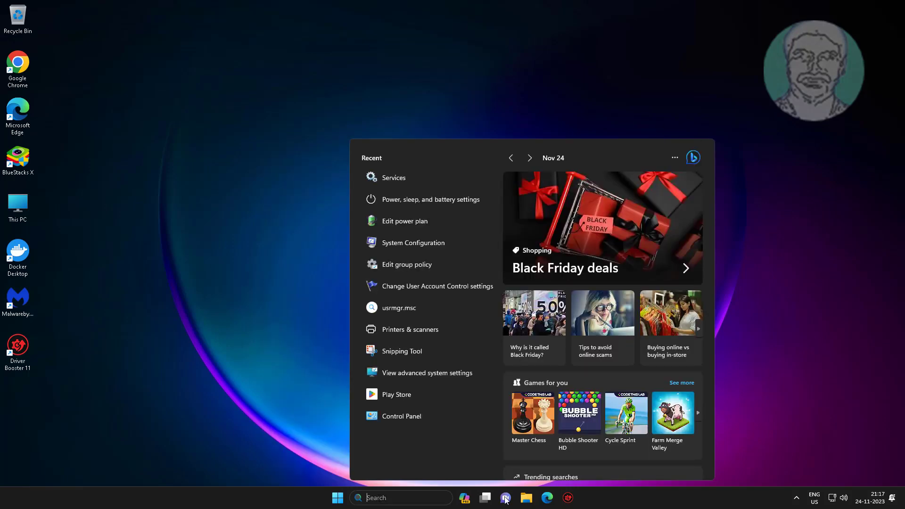
pyautogui.click(788, 244)
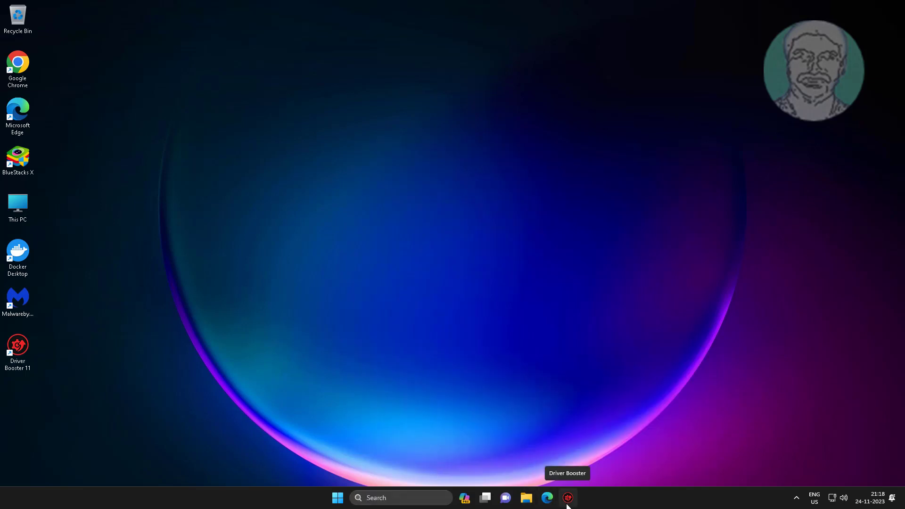
# In Microsoft Edge, set the address bar search engine to Google and have new-tab searches use the address bar.
pyautogui.click(547, 502)
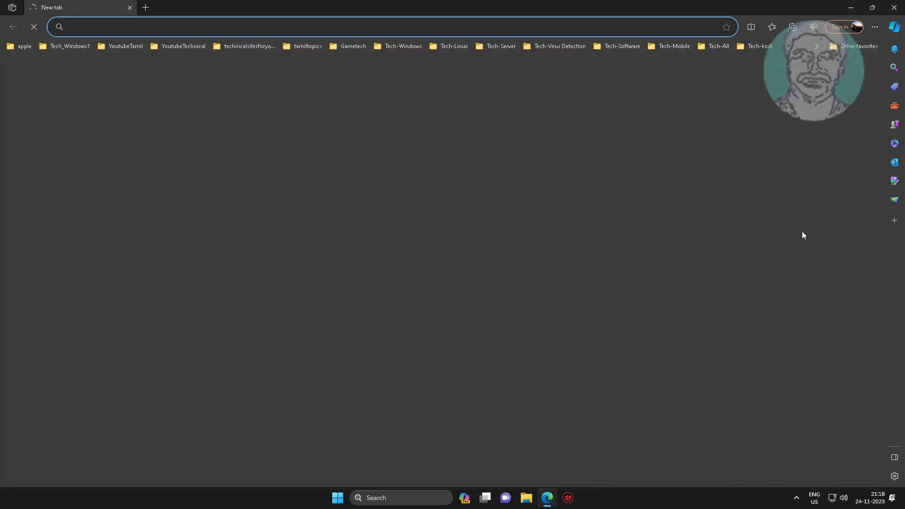
pyautogui.click(874, 28)
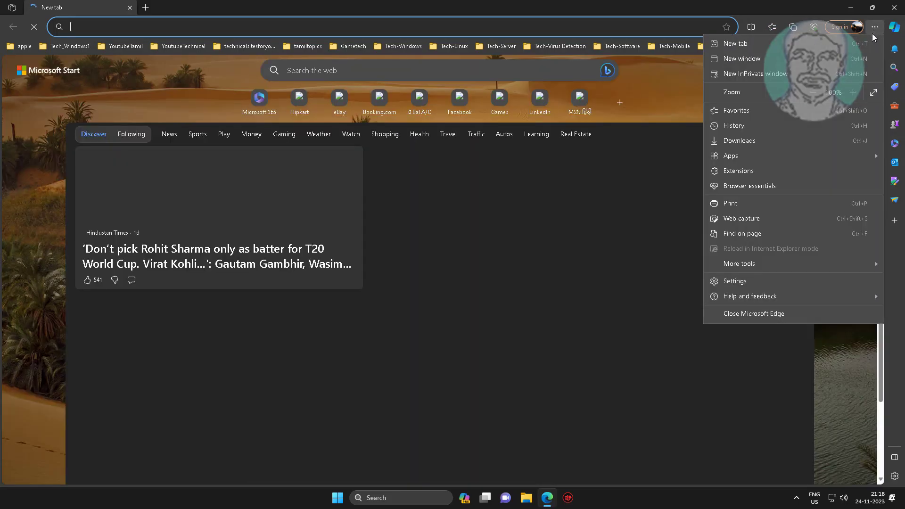
pyautogui.click(757, 281)
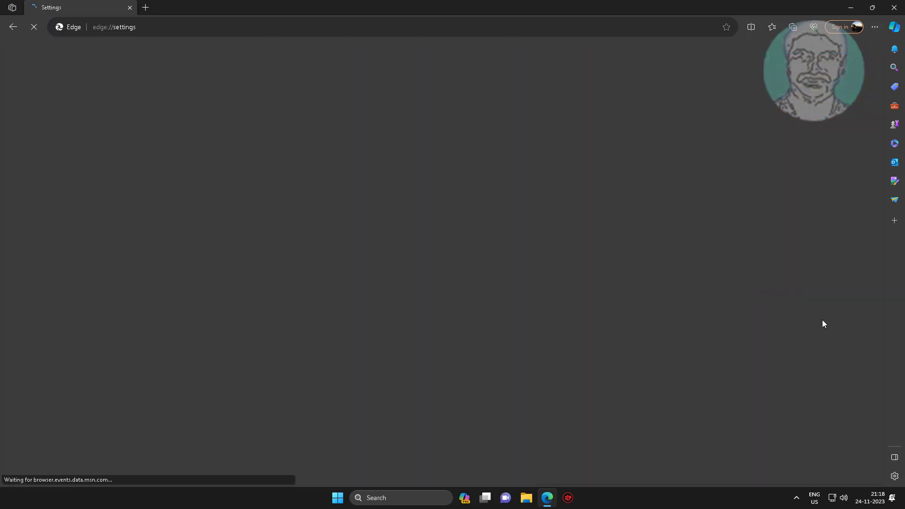
pyautogui.click(92, 121)
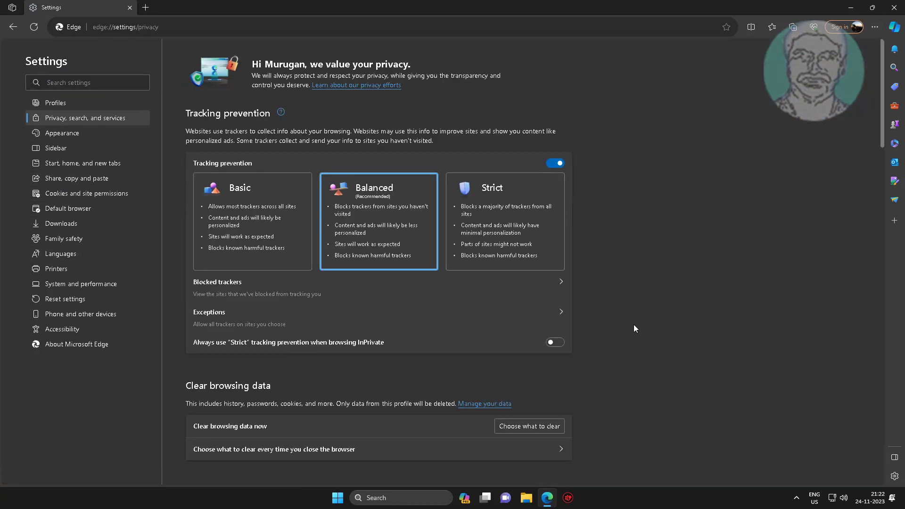
pyautogui.scroll(-20, 635, 366)
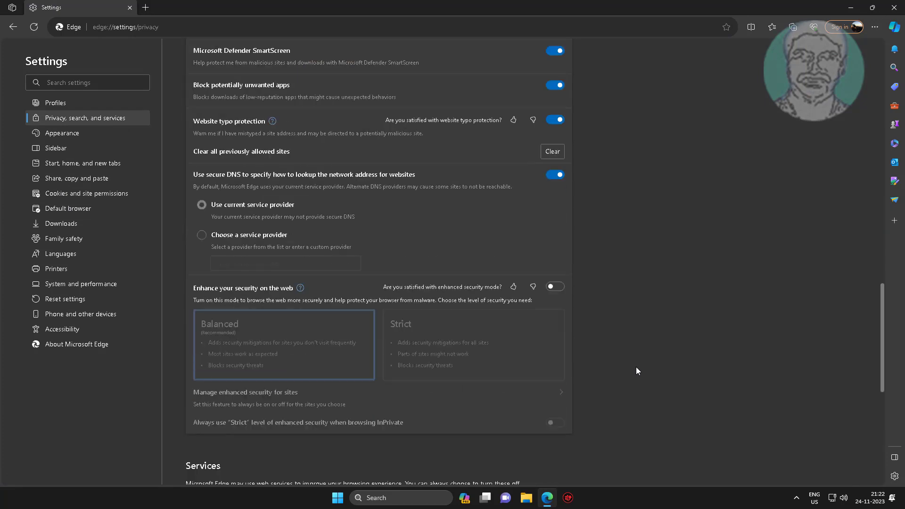
pyautogui.scroll(-5, 636, 371)
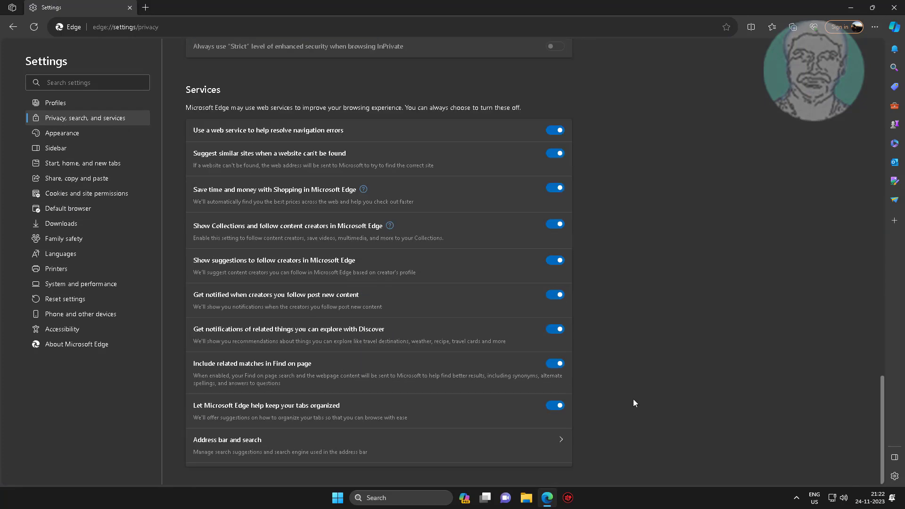
pyautogui.click(273, 446)
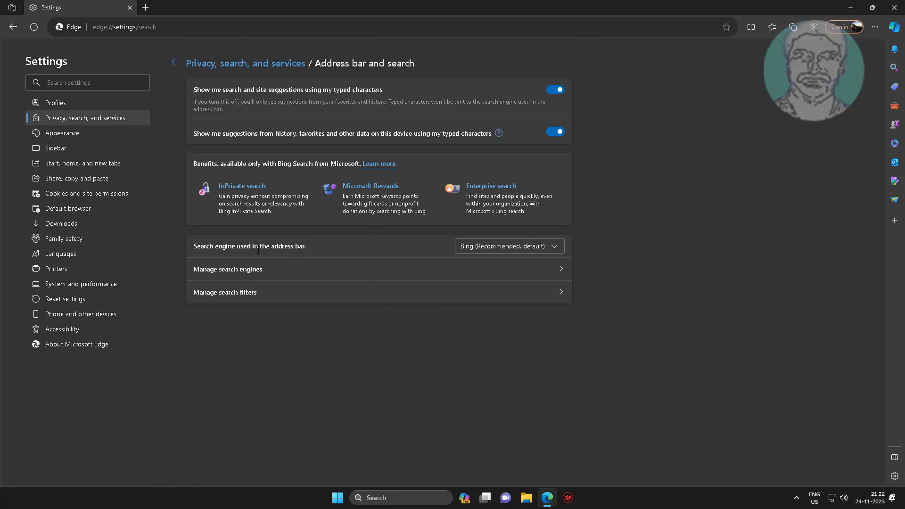
pyautogui.click(483, 247)
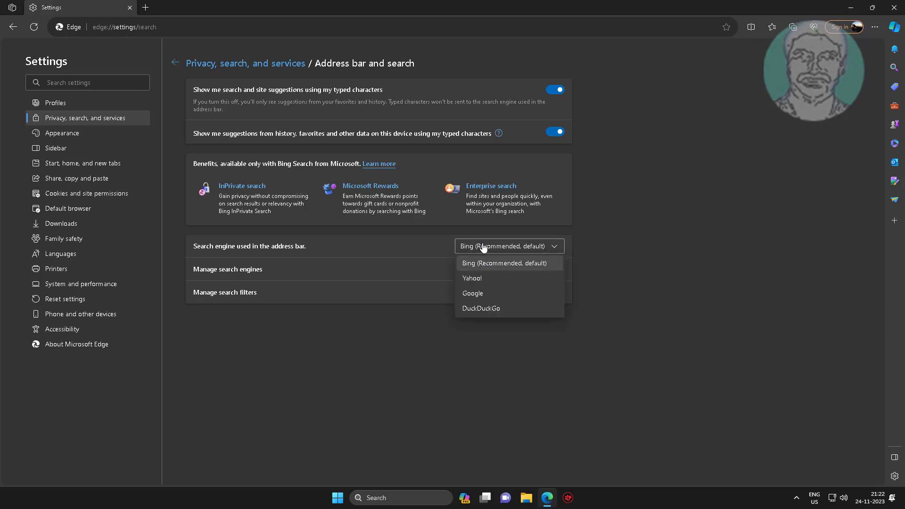
pyautogui.click(472, 293)
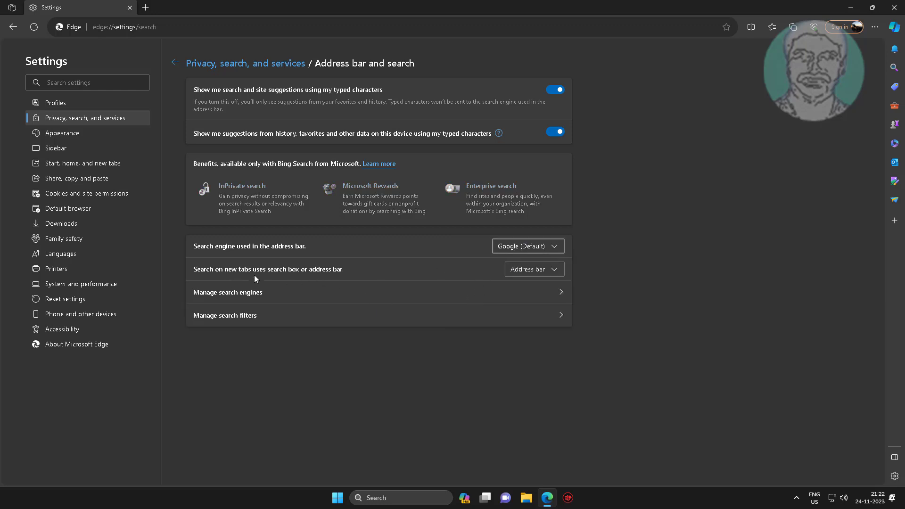
pyautogui.click(519, 269)
pyautogui.click(505, 302)
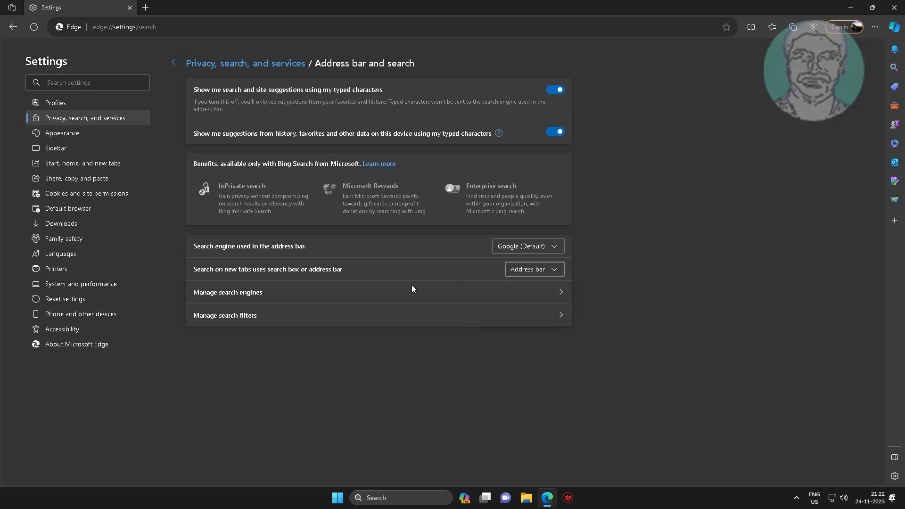
pyautogui.click(248, 296)
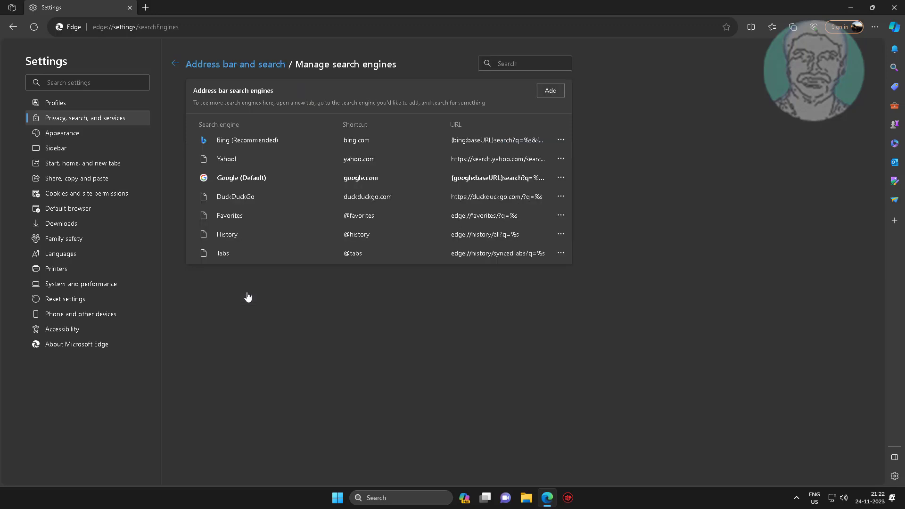
pyautogui.click(554, 92)
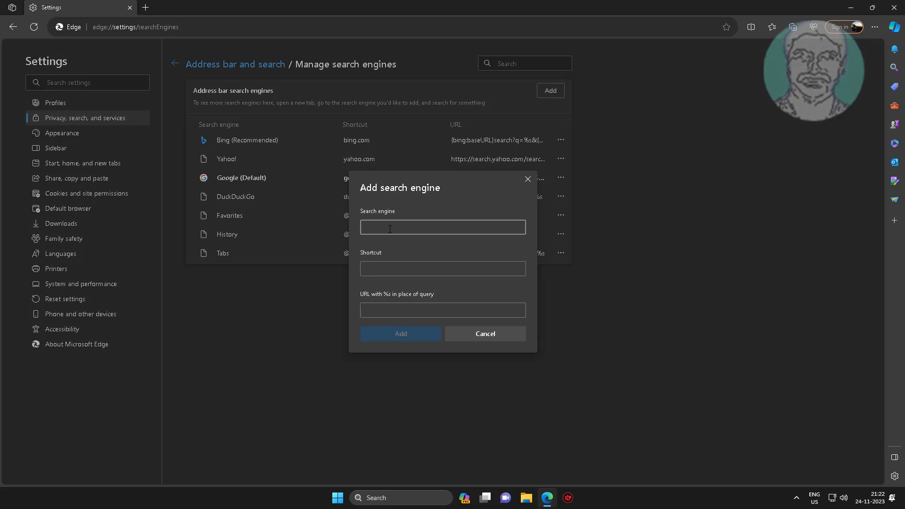
pyautogui.write('Google')
pyautogui.press('Tab')
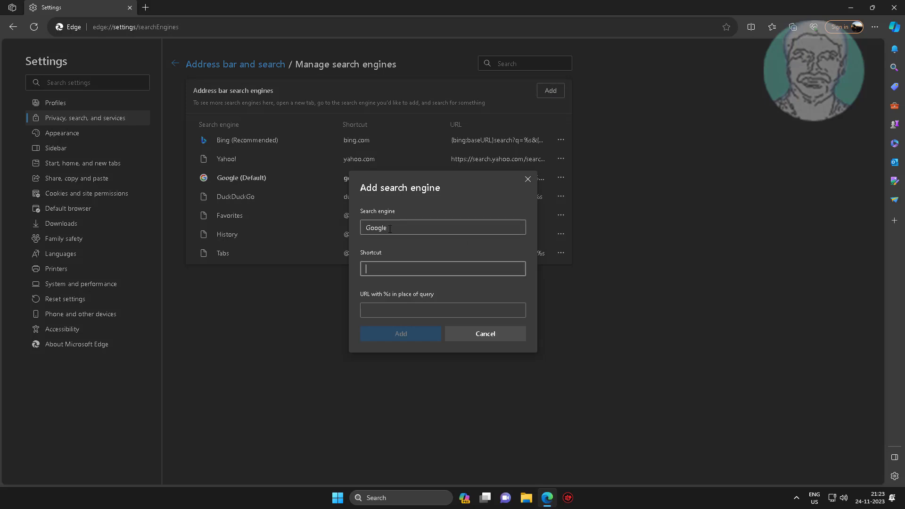
pyautogui.write('www')
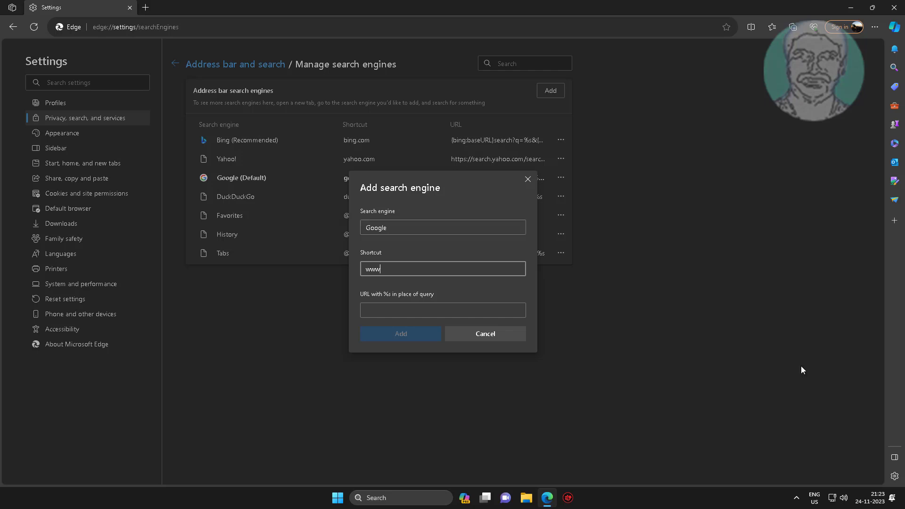
pyautogui.write('.google.com')
pyautogui.click(454, 287)
pyautogui.click(394, 311)
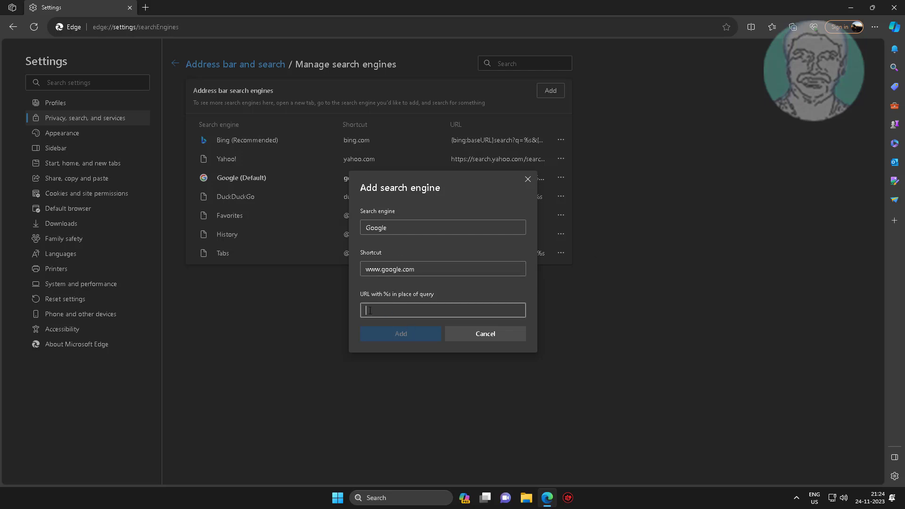
pyautogui.rightClick(370, 310)
pyautogui.click(395, 403)
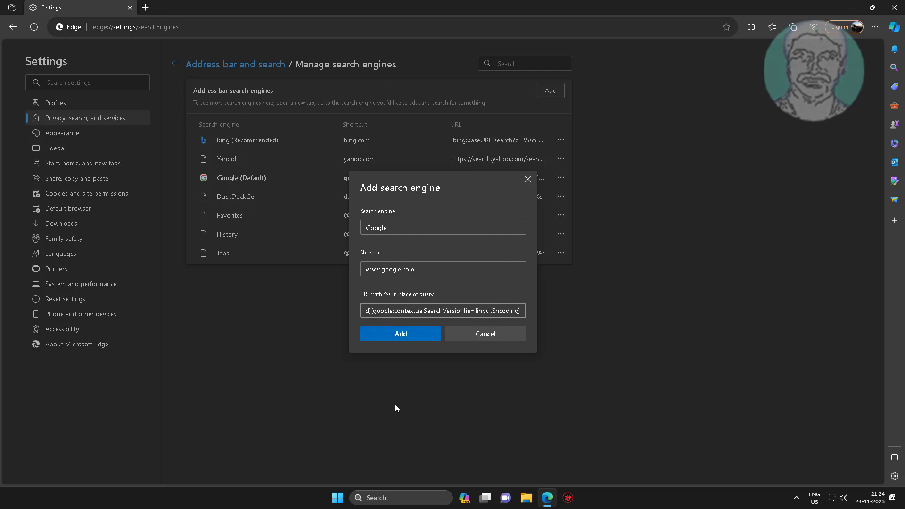
pyautogui.click(408, 335)
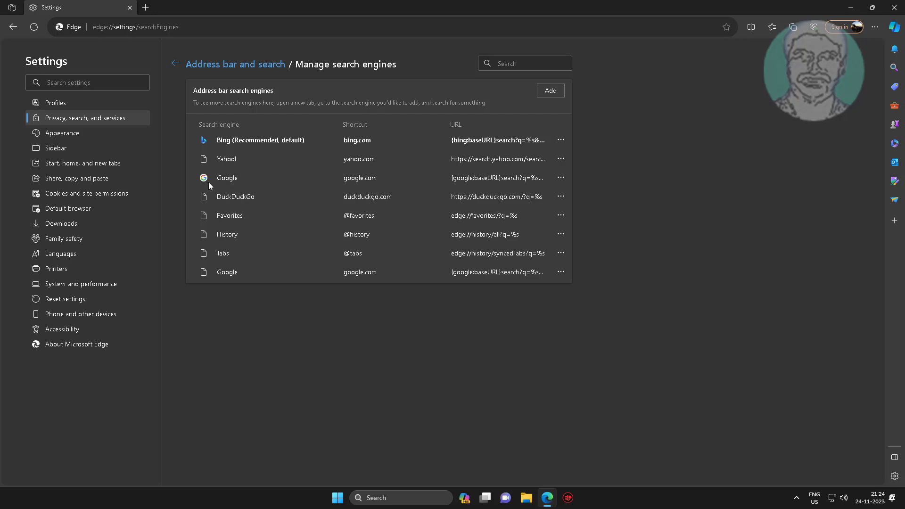
# Make the original Google entry the default search engine and return to the address bar and search settings.
pyautogui.click(559, 178)
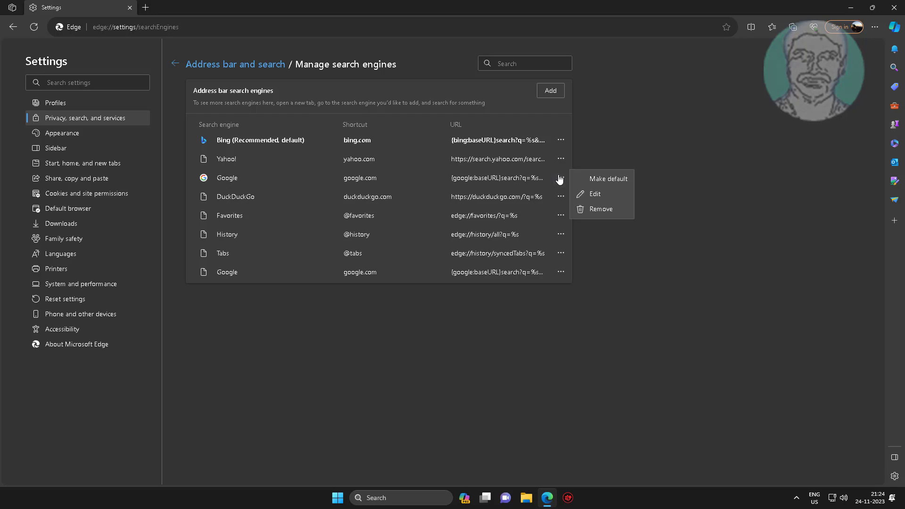
pyautogui.click(610, 179)
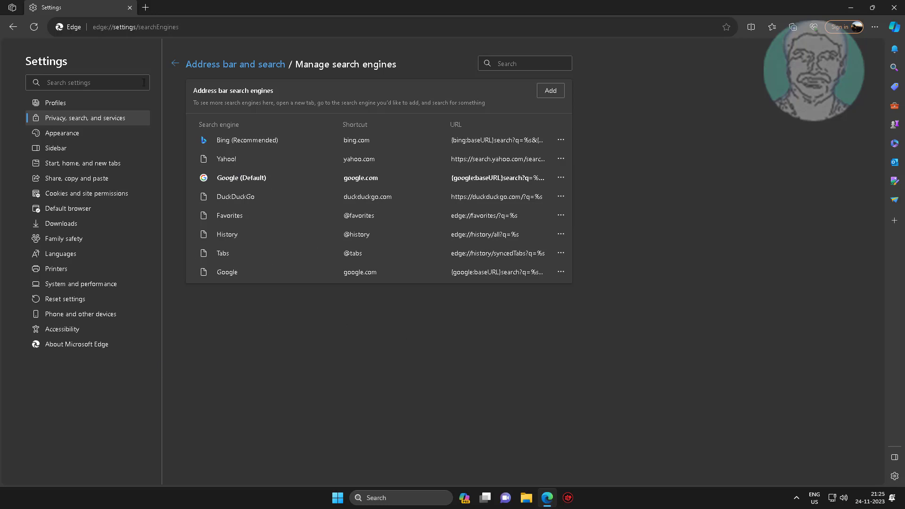
pyautogui.click(174, 66)
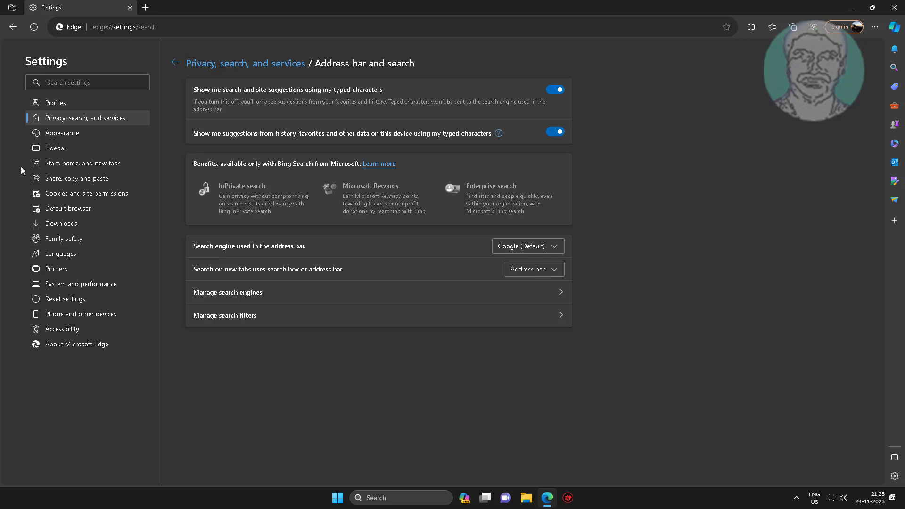
pyautogui.click(100, 165)
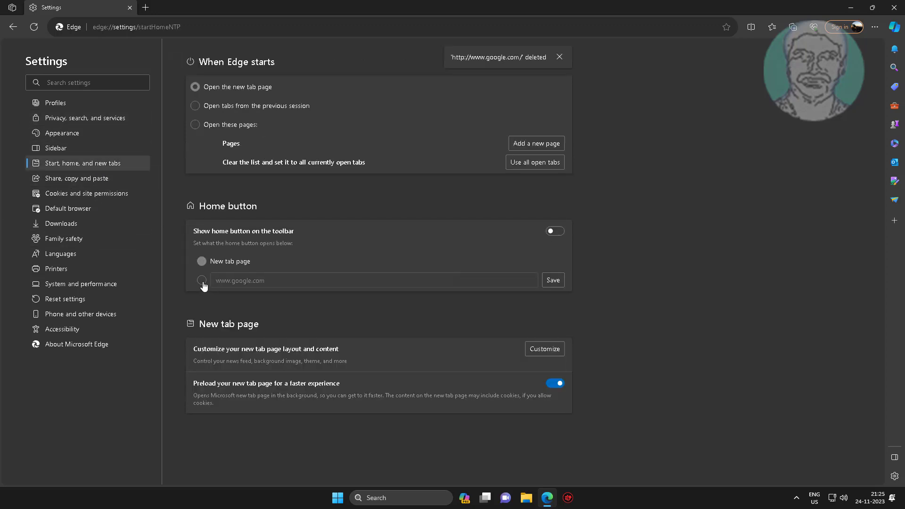
pyautogui.click(202, 280)
pyautogui.hotkey('ctrl', 'a')
pyautogui.write('ww')
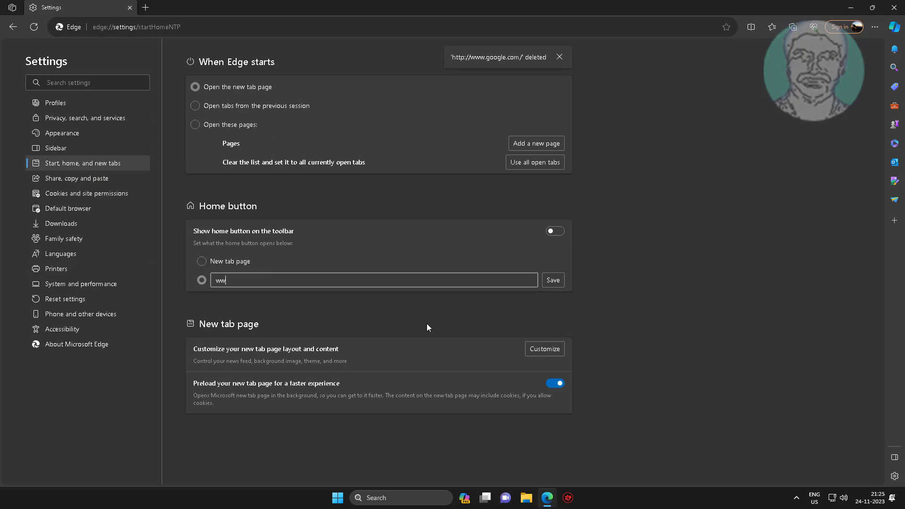
pyautogui.write('w.goog')
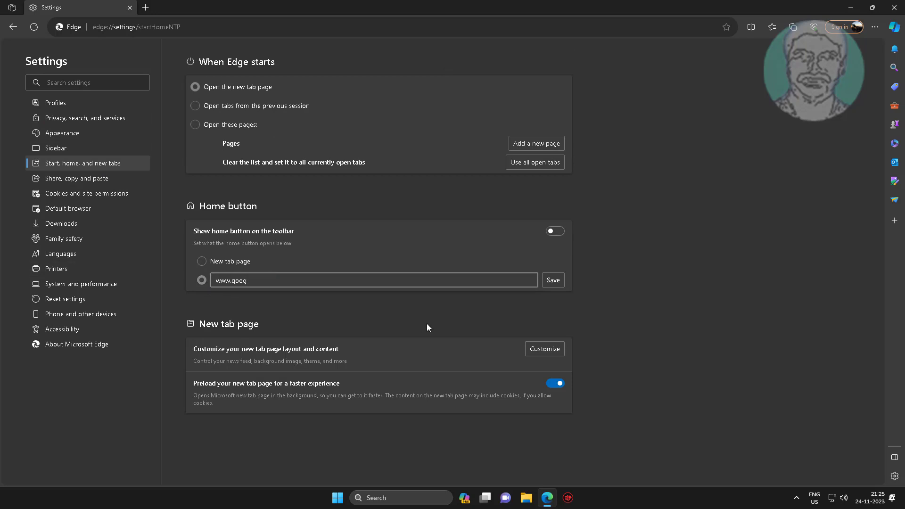
pyautogui.write('le.com')
pyautogui.click(553, 280)
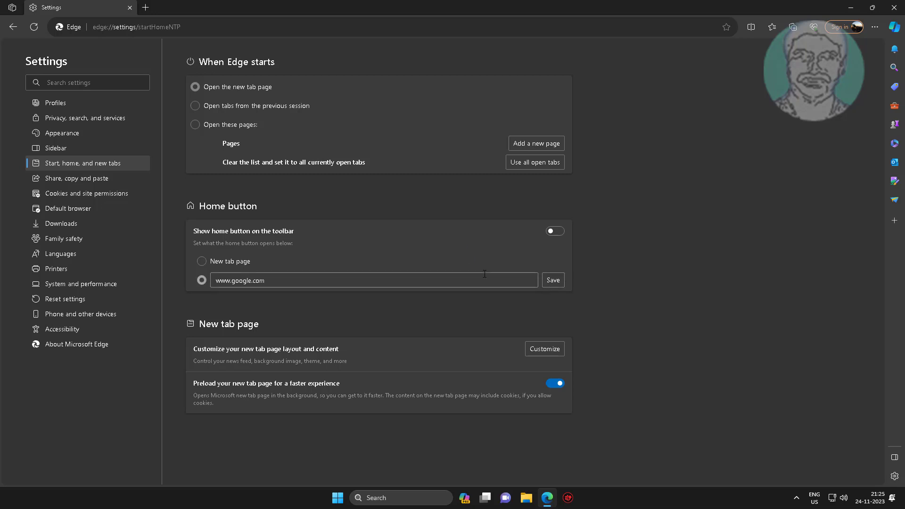
pyautogui.click(444, 246)
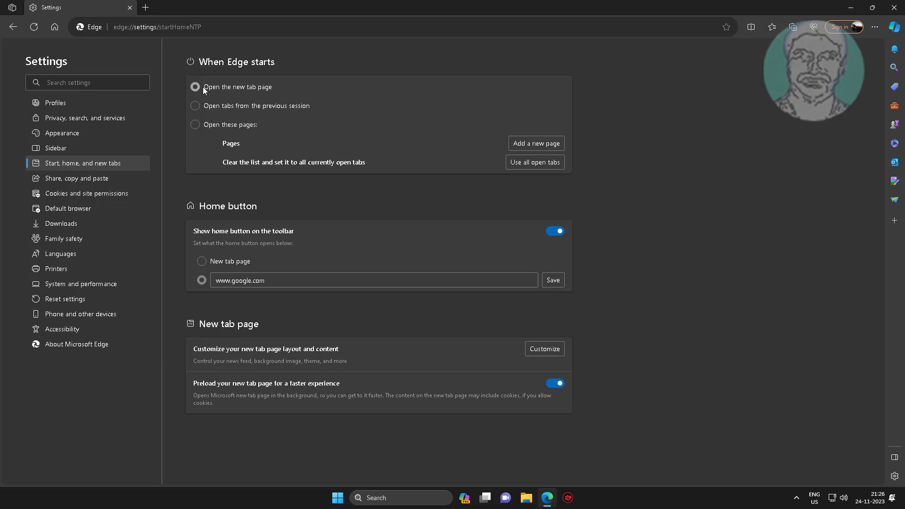
pyautogui.click(196, 125)
pyautogui.click(557, 145)
pyautogui.write('w')
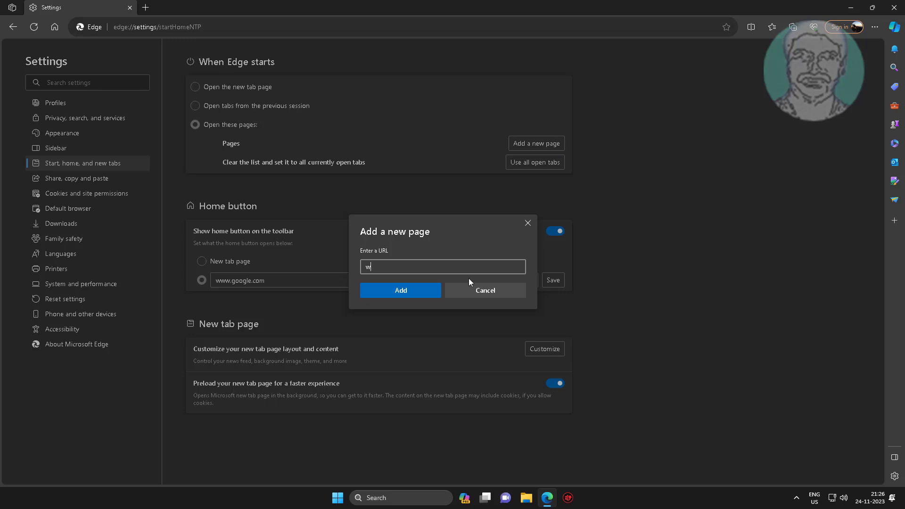
pyautogui.write('ww.google.com')
pyautogui.click(402, 289)
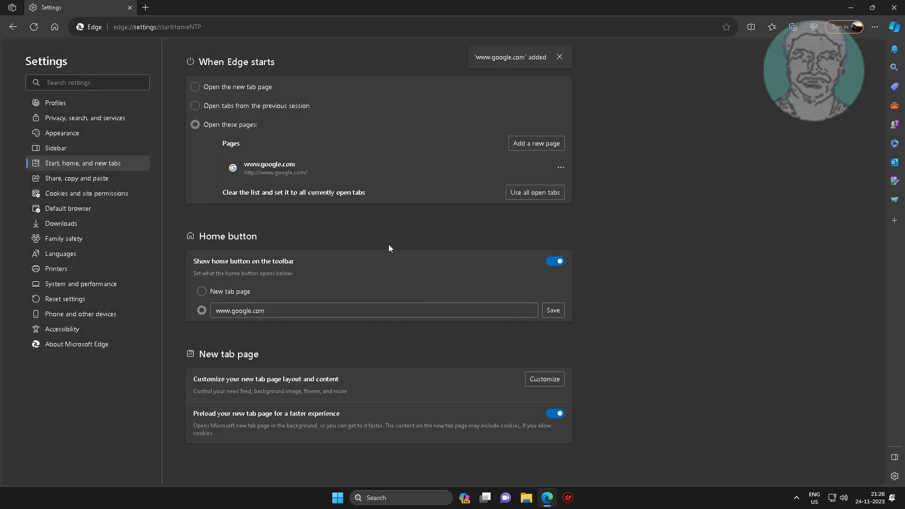
pyautogui.click(893, 8)
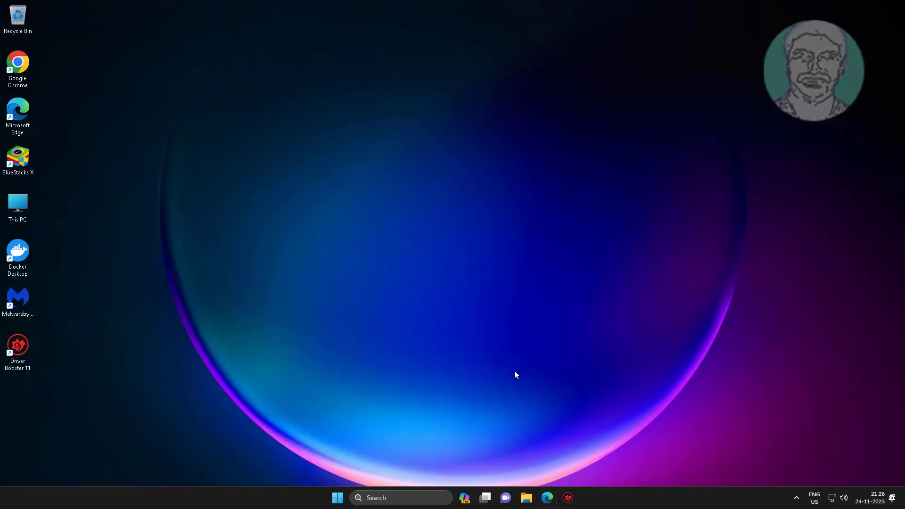
pyautogui.click(547, 498)
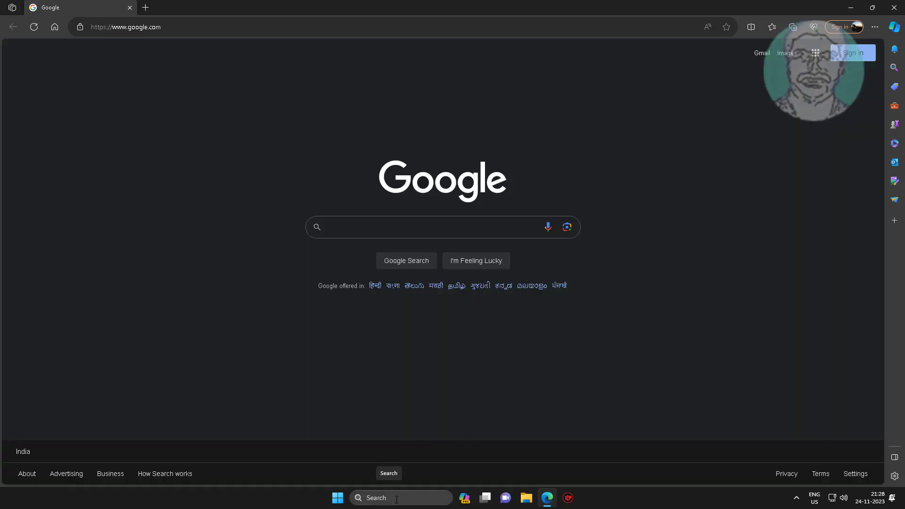
# Search Windows for regedit, run Registry Editor as administrator, and bring its window up in place of the browser.
pyautogui.click(397, 499)
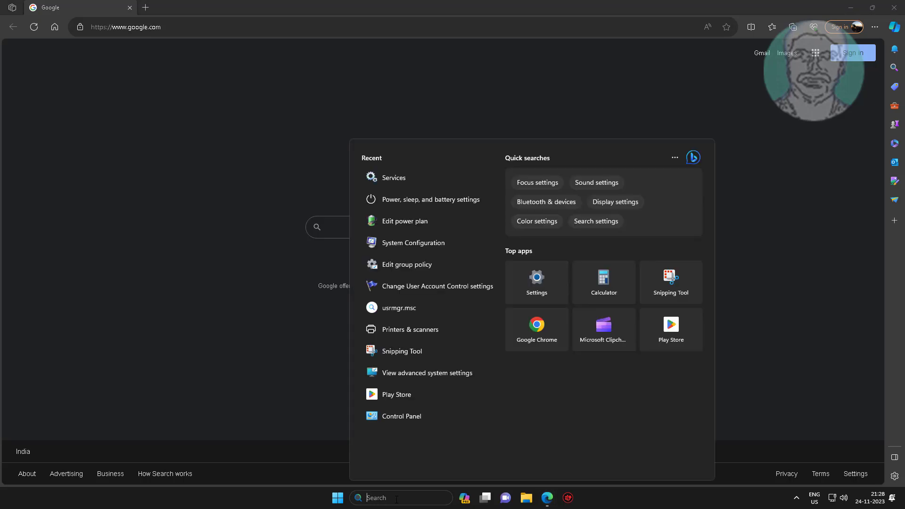
pyautogui.write('reged')
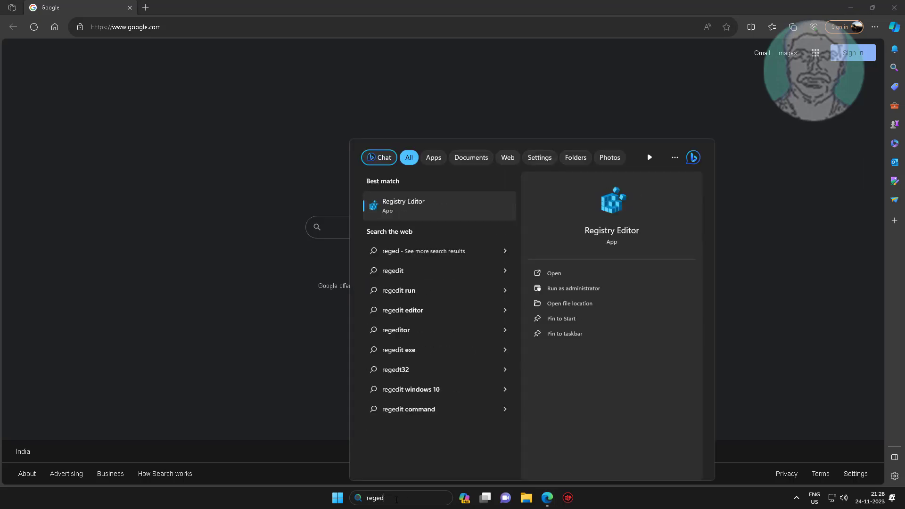
pyautogui.write('it')
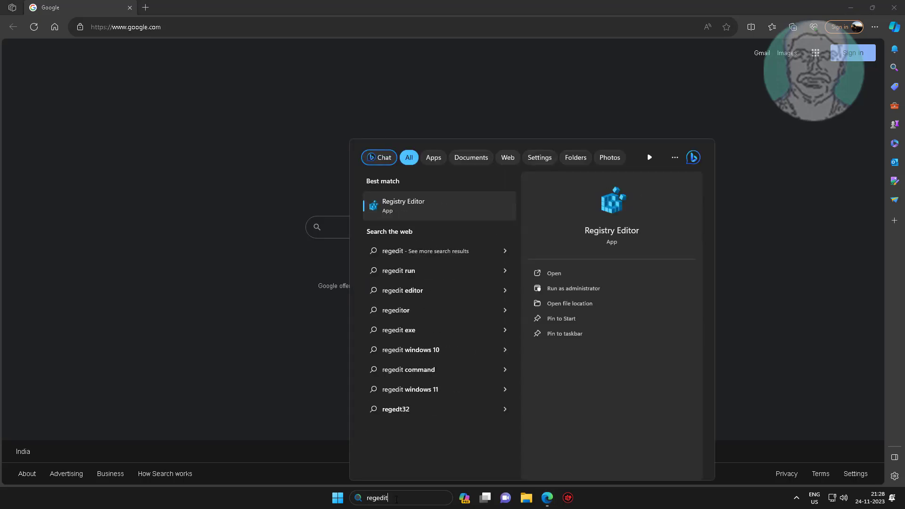
pyautogui.rightClick(417, 208)
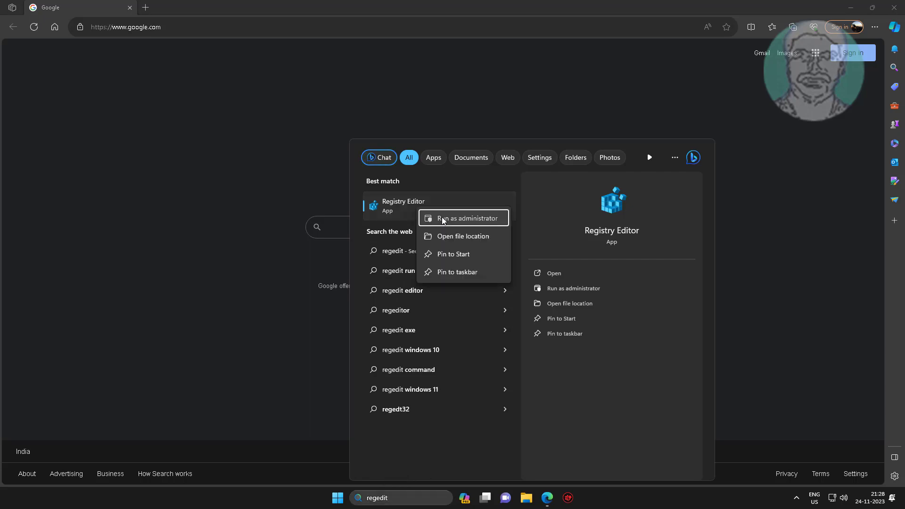
pyautogui.click(439, 218)
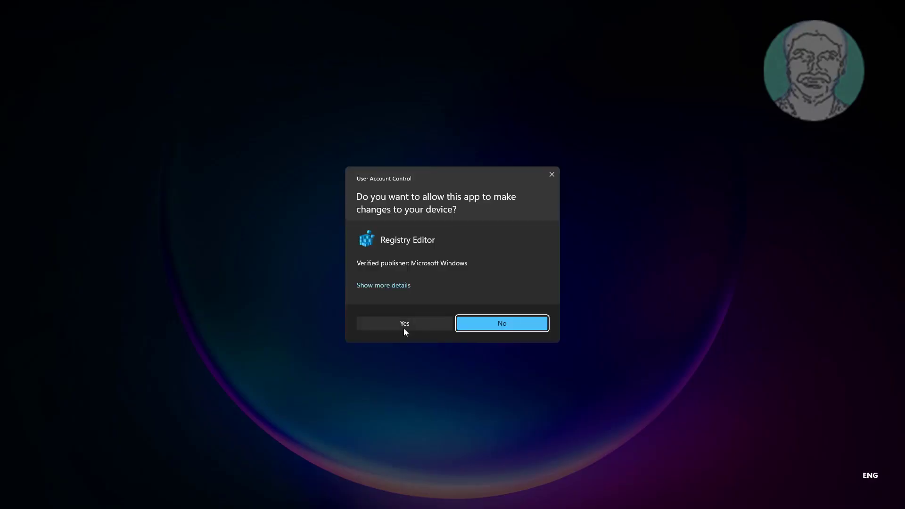
pyautogui.click(403, 328)
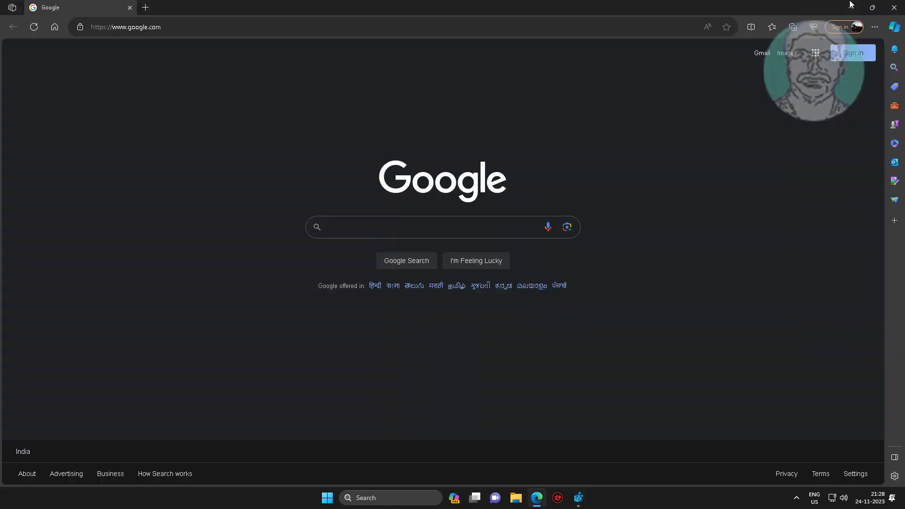
pyautogui.click(854, 7)
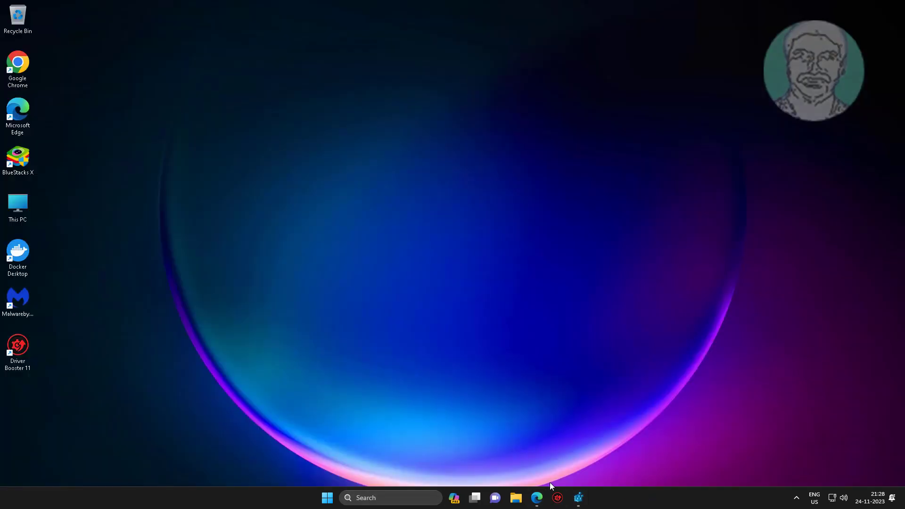
pyautogui.click(578, 498)
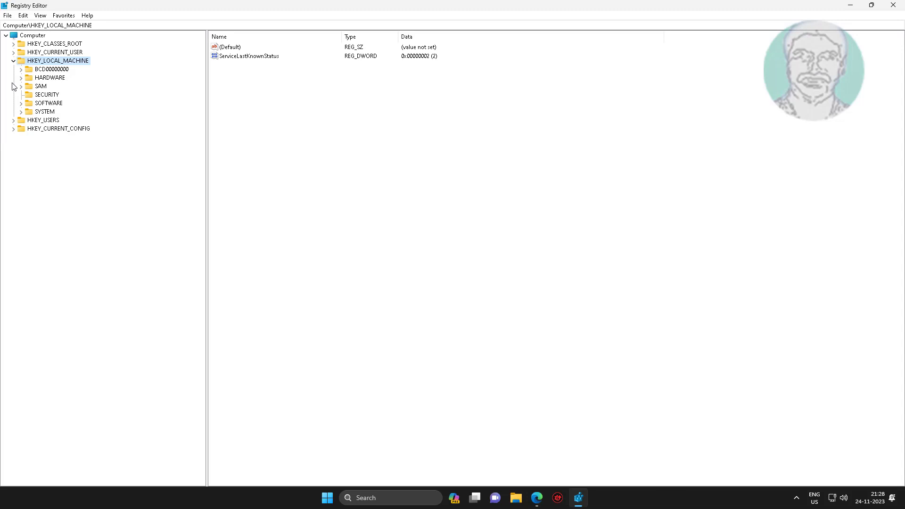
# Expand the registry path HKEY_LOCAL_MACHINE\SOFTWARE\Policies\Microsoft.
pyautogui.click(58, 104)
pyautogui.click(21, 103)
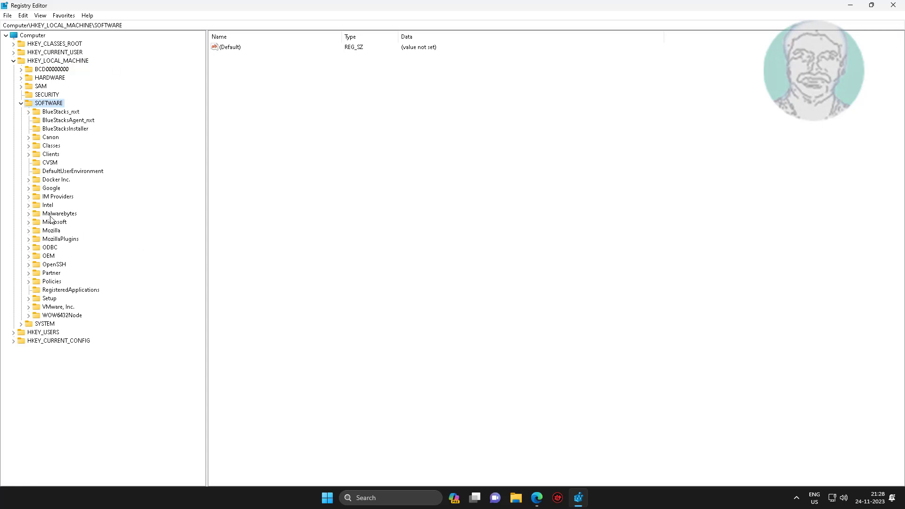
pyautogui.click(55, 282)
pyautogui.click(29, 281)
pyautogui.click(66, 291)
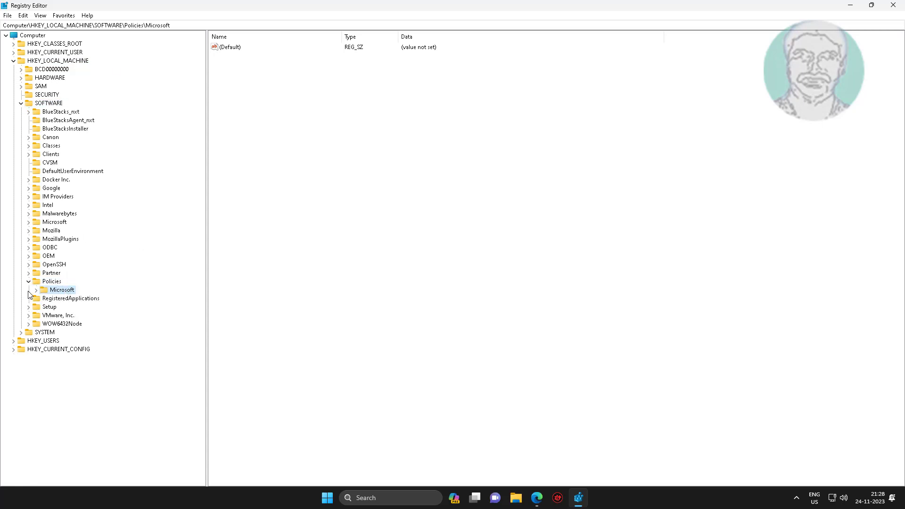
pyautogui.click(36, 289)
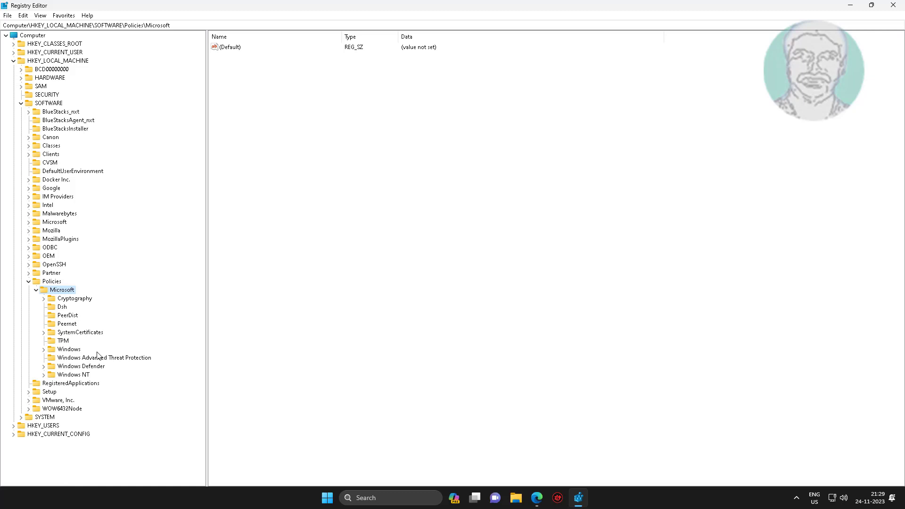
# Create a new key named Edge under Policies\Microsoft.
pyautogui.rightClick(63, 293)
pyautogui.moveTo(102, 309)
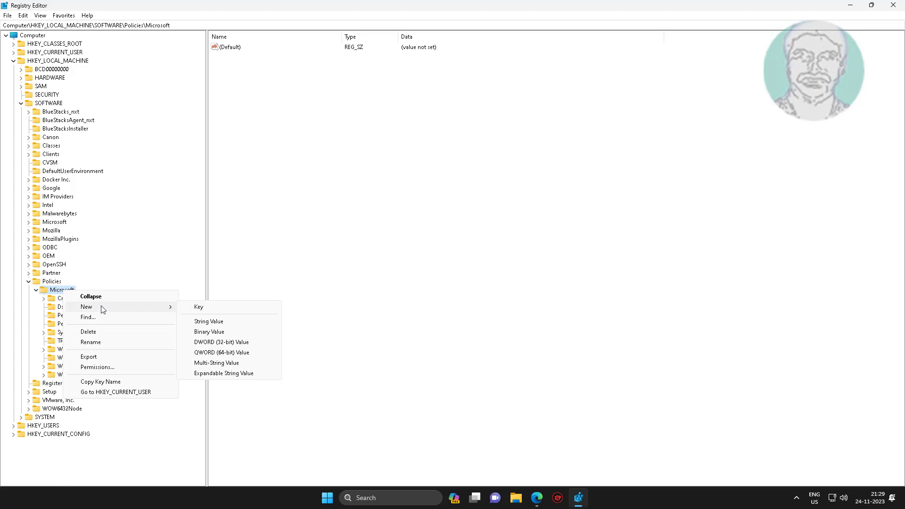
pyautogui.click(198, 309)
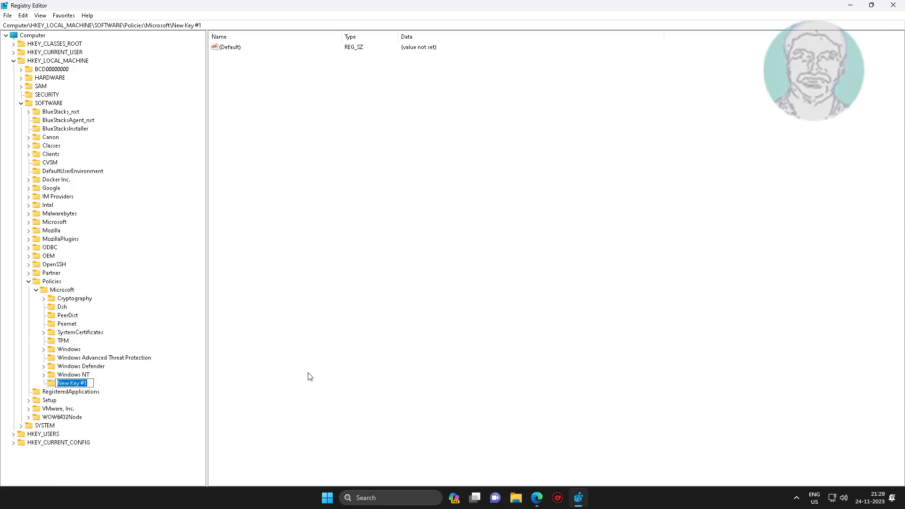
pyautogui.write('Edge')
pyautogui.click(87, 384)
# Add a DWORD (32-bit) value named HideSidebarEnabled to the Edge key with value data 0.
pyautogui.rightClick(278, 80)
pyautogui.moveTo(297, 89)
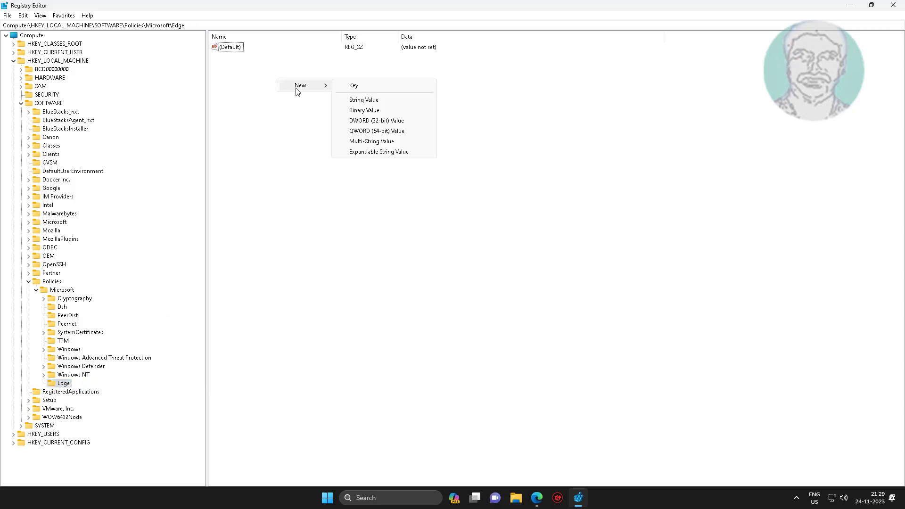
pyautogui.click(391, 121)
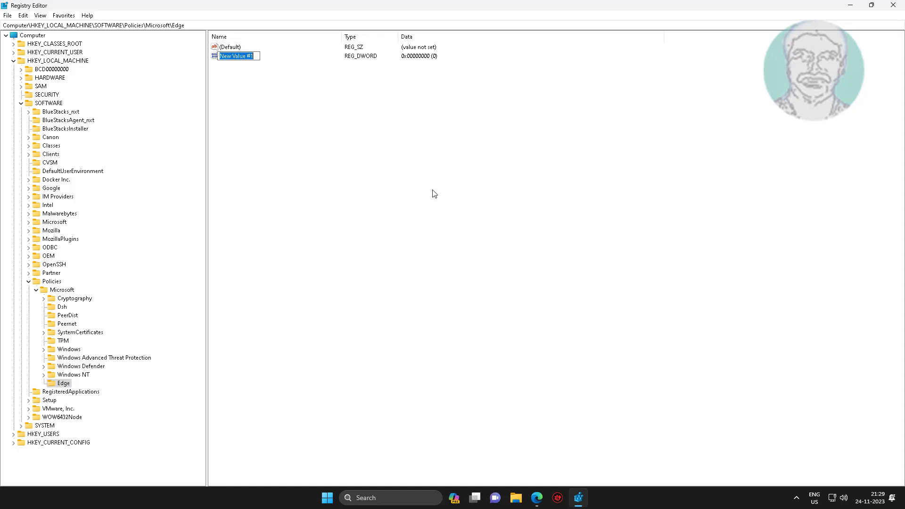
pyautogui.write('HideSidebarEnabled')
pyautogui.press('Return')
pyautogui.doubleClick(245, 57)
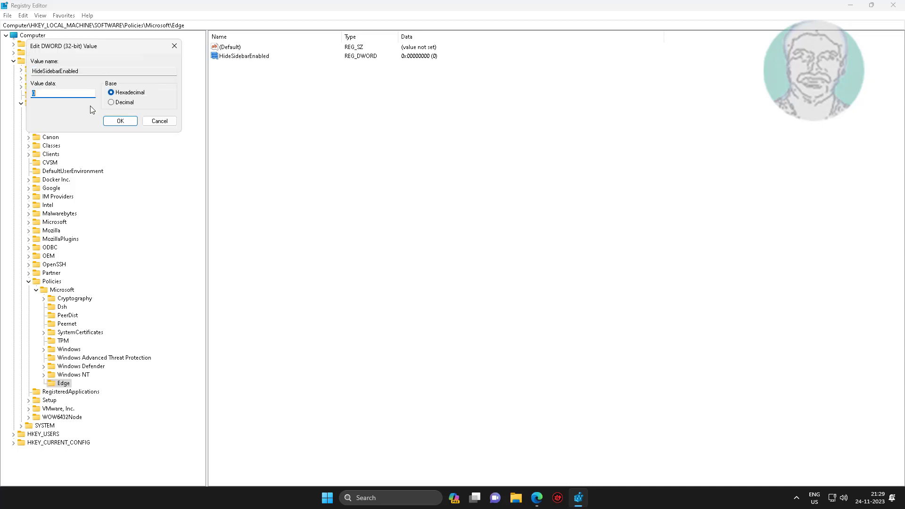
pyautogui.click(117, 122)
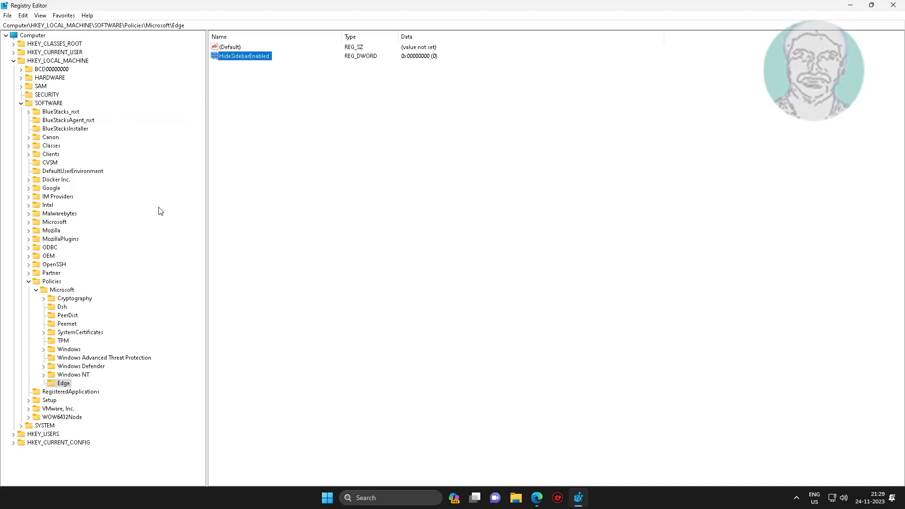
# Collapse the HKEY_LOCAL_MACHINE branch and its expanded subkeys, and close Registry Editor.
pyautogui.click(36, 290)
pyautogui.click(28, 281)
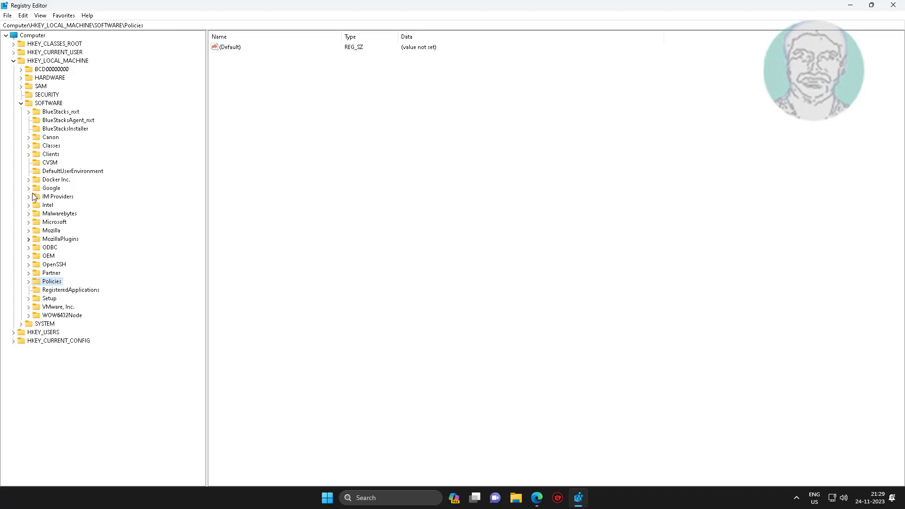
pyautogui.click(21, 103)
pyautogui.click(14, 61)
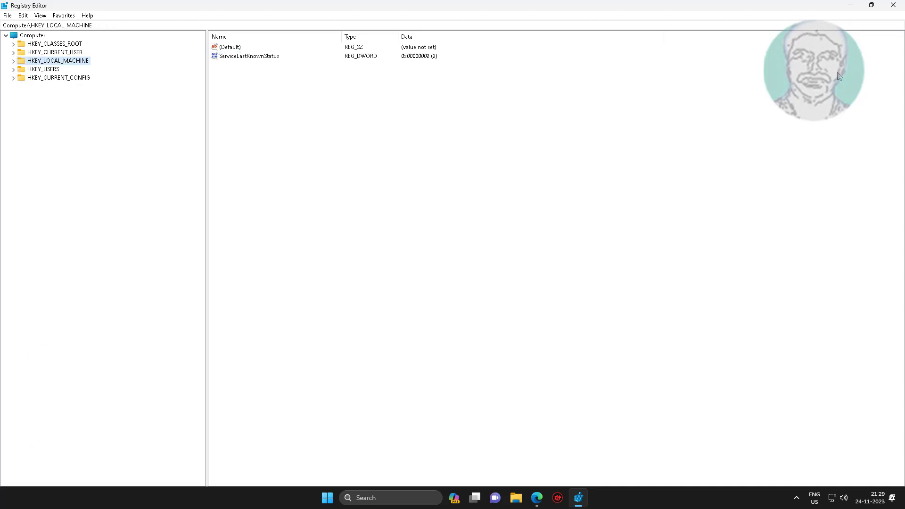
pyautogui.click(893, 5)
# Open edge://policy in Microsoft Edge, reload the policies, and close the browser.
pyautogui.click(548, 498)
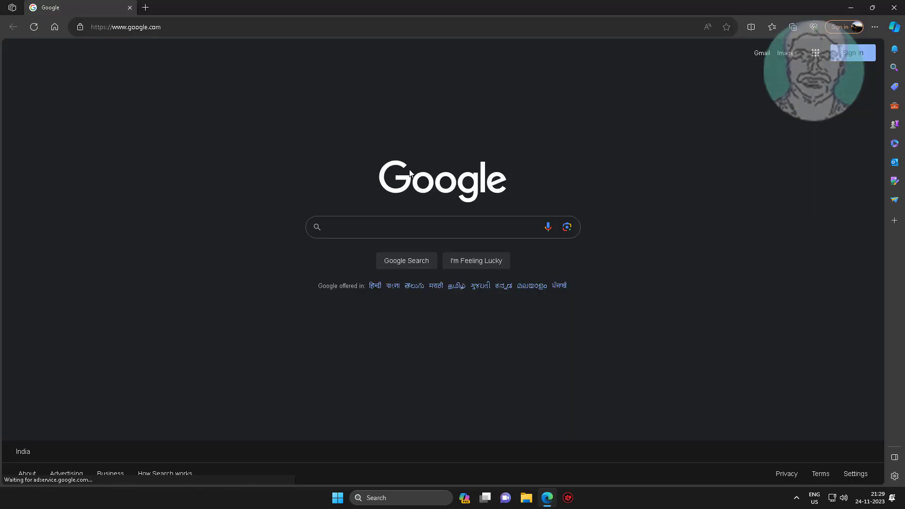
pyautogui.click(217, 28)
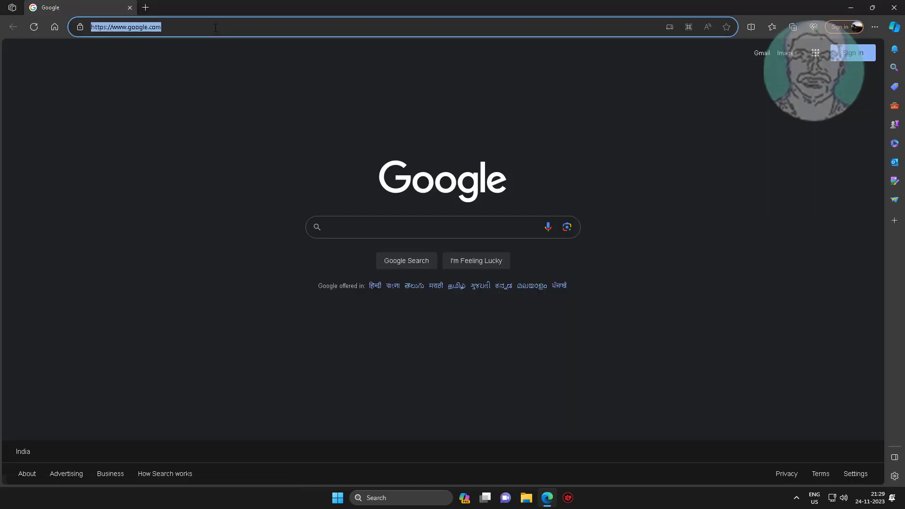
pyautogui.write('edge')
pyautogui.write('://policy')
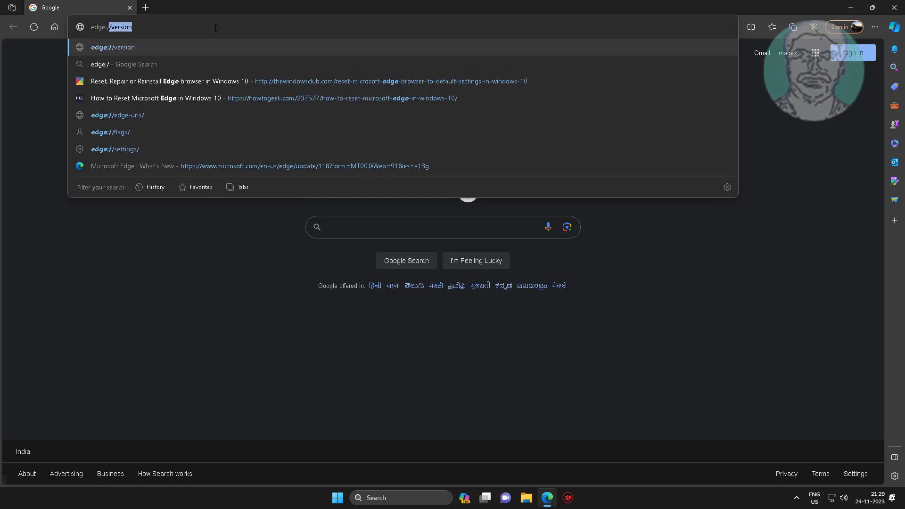
pyautogui.press('Return')
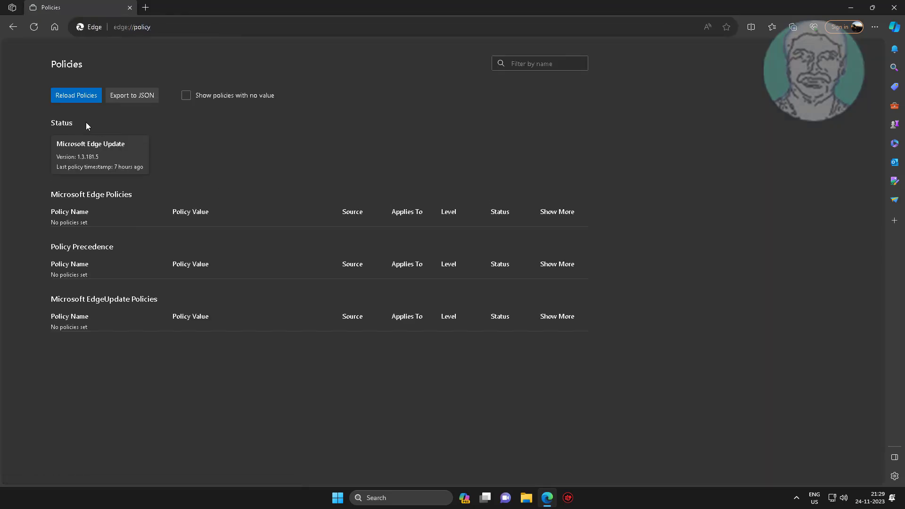
pyautogui.click(82, 98)
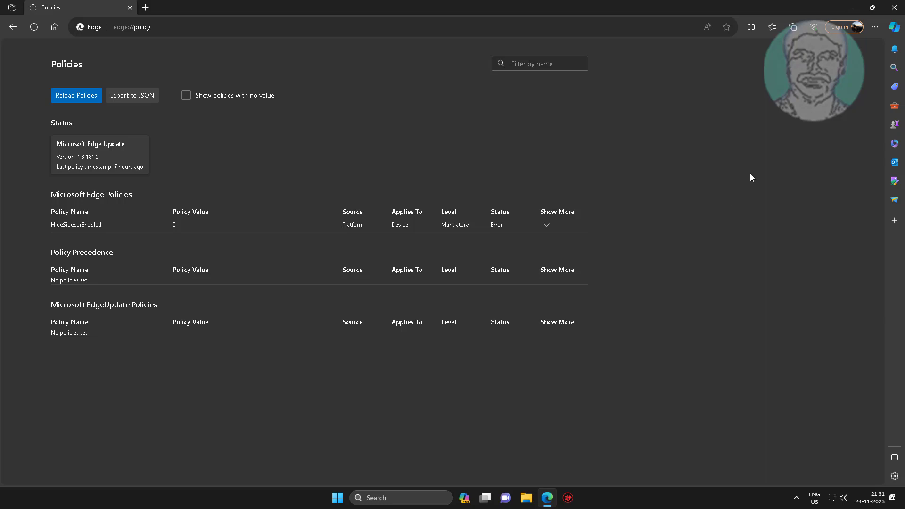
pyautogui.click(898, 5)
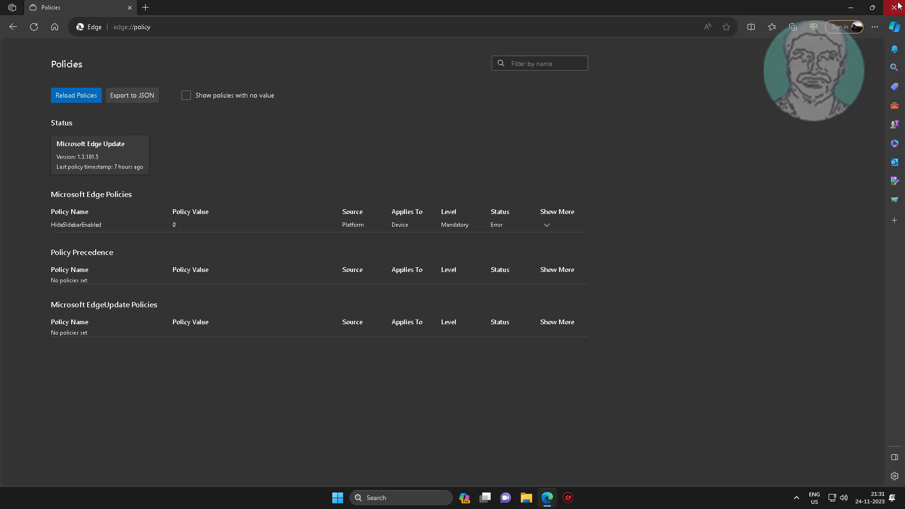